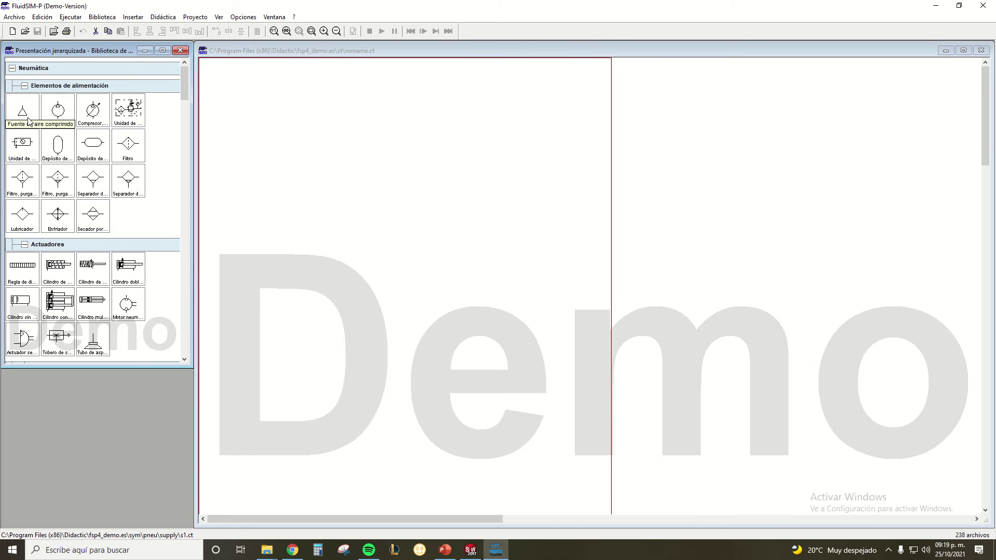
# Place a compressed air source in the circuit and a double-acting cylinder above it.
pyautogui.moveTo(30, 115); pyautogui.dragTo(398, 281)
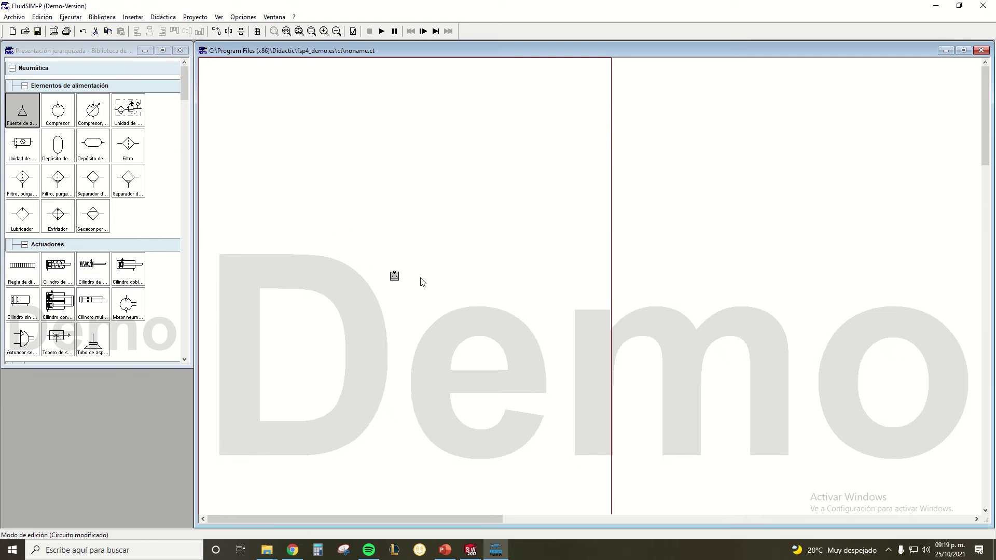
pyautogui.click(438, 267)
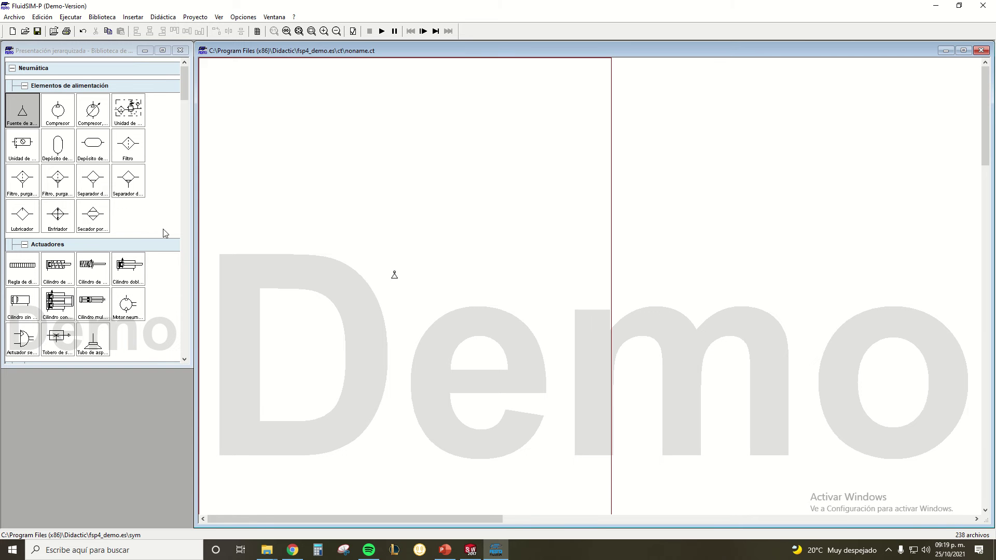
pyautogui.click(131, 274)
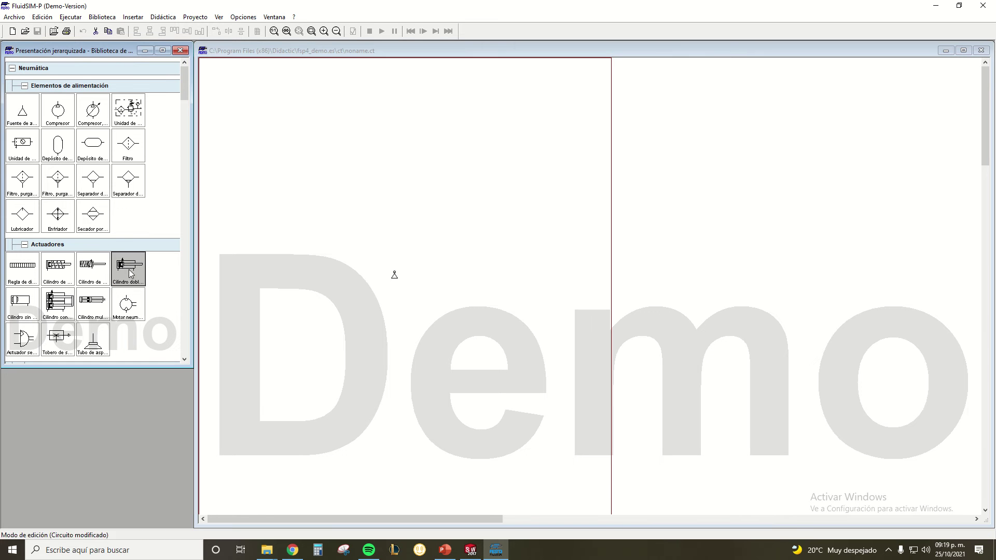
pyautogui.moveTo(130, 273); pyautogui.dragTo(396, 150)
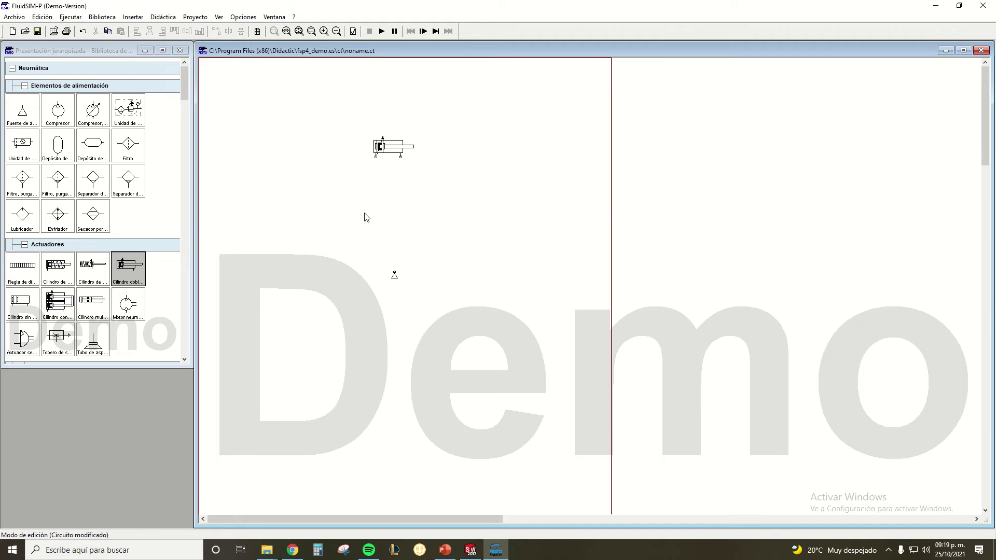
# Place two configurable 3/n-way valves side by side between the cylinder and the air source.
pyautogui.click(169, 223)
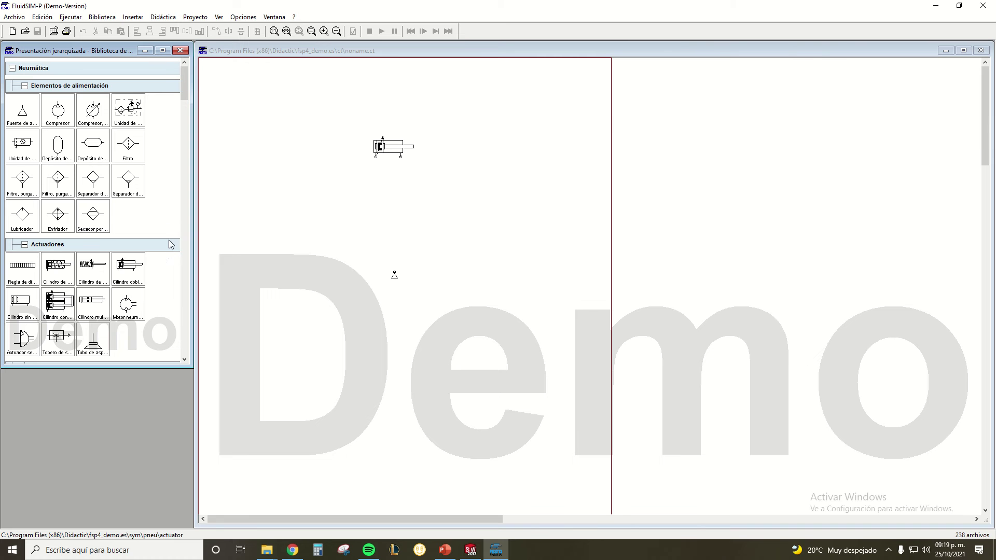
pyautogui.scroll(-1, 164, 258)
pyautogui.scroll(-1, 164, 258)
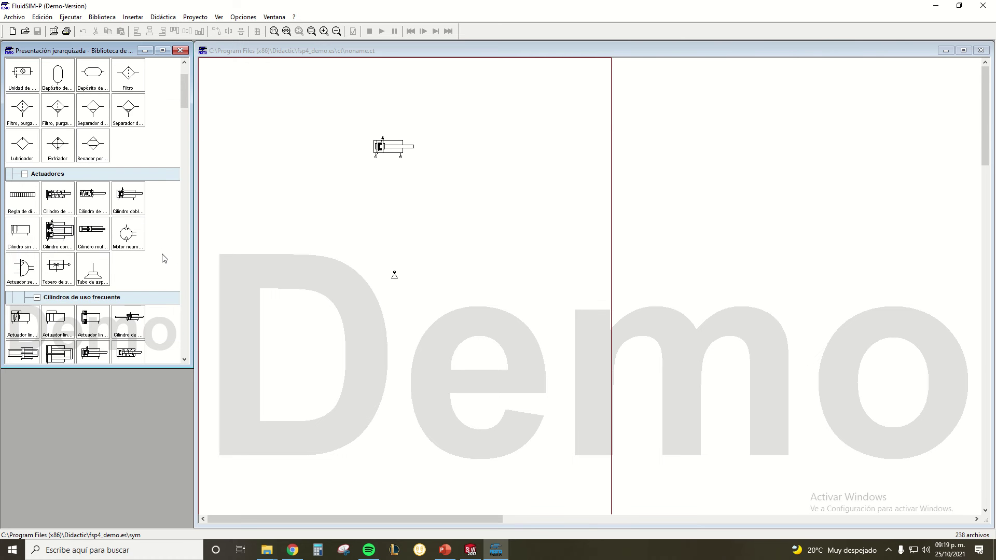
pyautogui.scroll(-2, 163, 258)
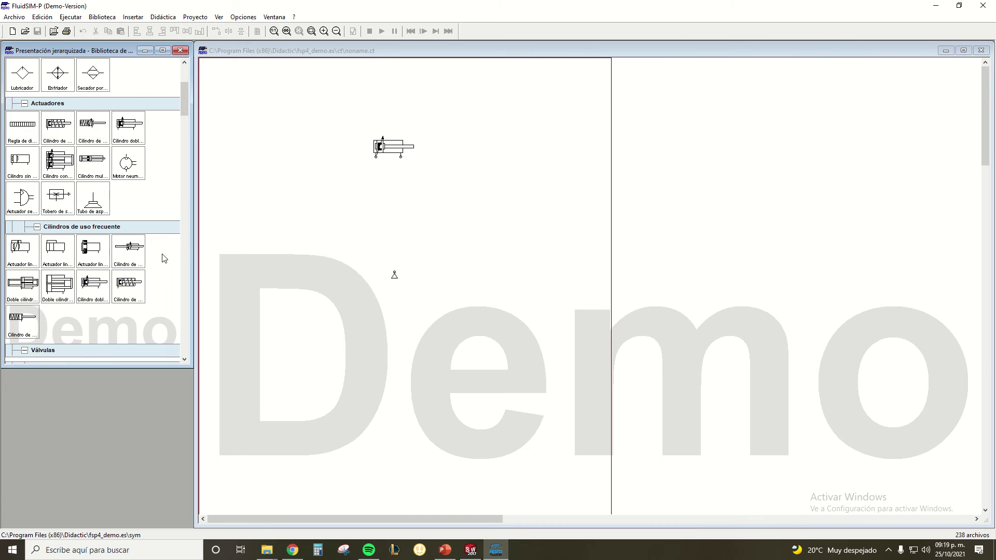
pyautogui.scroll(-2, 164, 257)
pyautogui.scroll(-2, 163, 256)
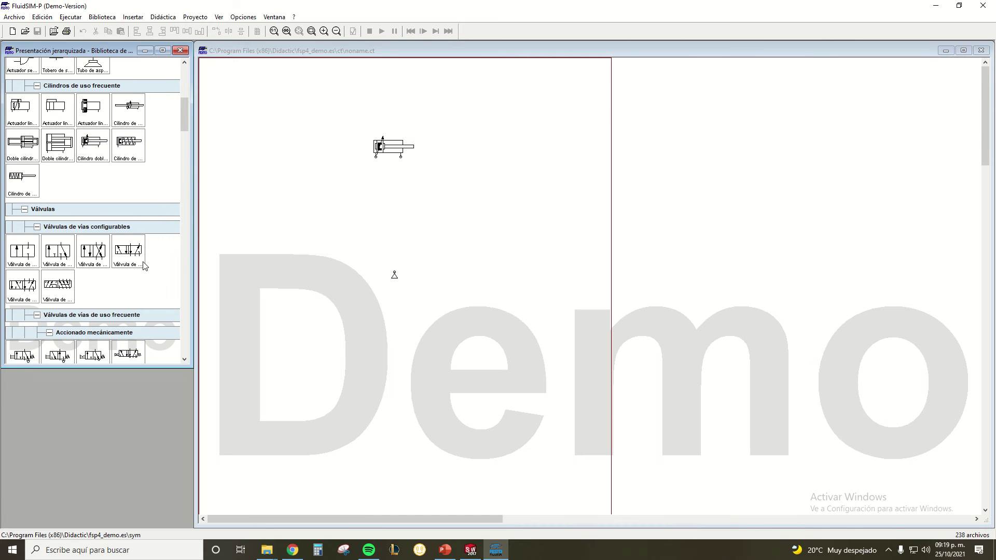
pyautogui.click(21, 255)
pyautogui.click(61, 254)
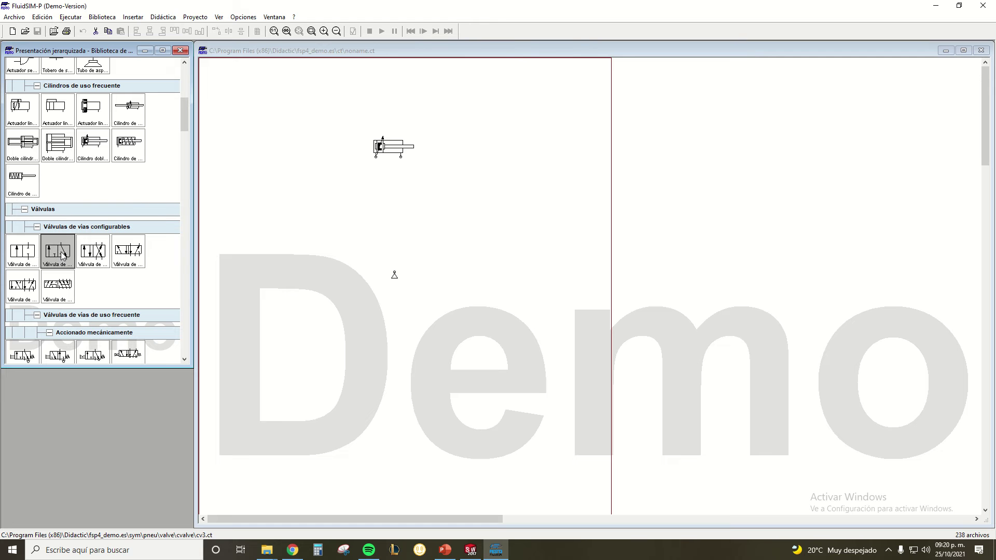
pyautogui.moveTo(67, 262); pyautogui.dragTo(351, 221)
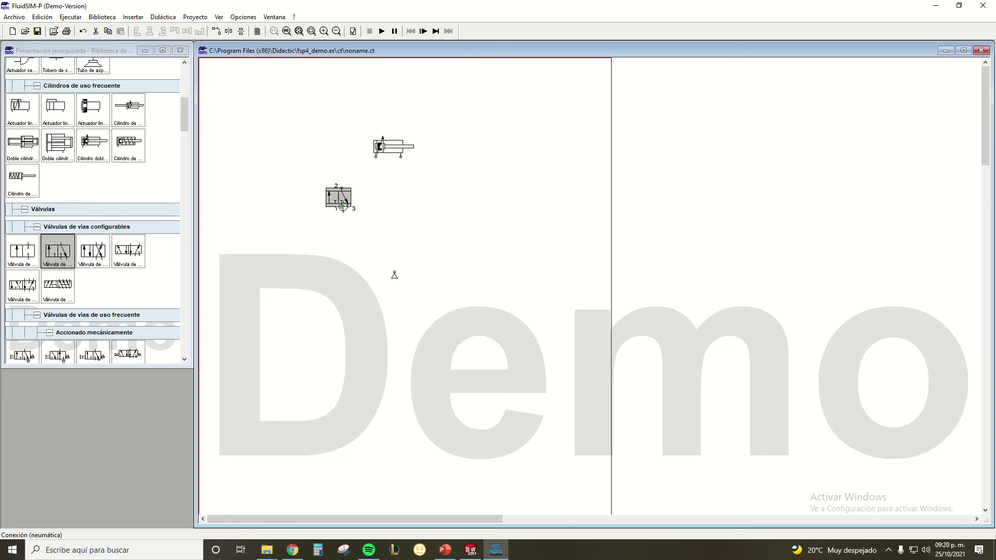
pyautogui.click(353, 238)
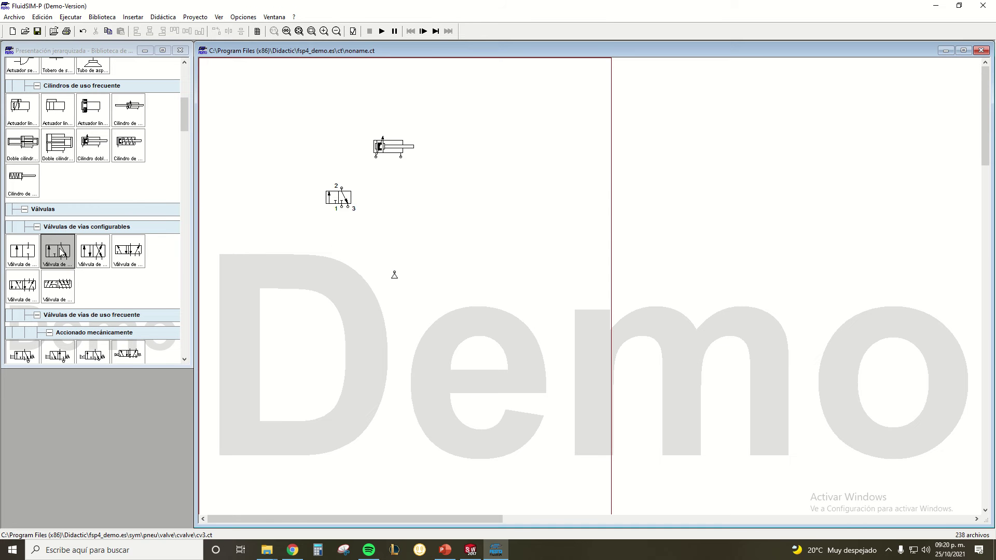
pyautogui.moveTo(61, 254); pyautogui.dragTo(434, 202)
pyautogui.click(368, 243)
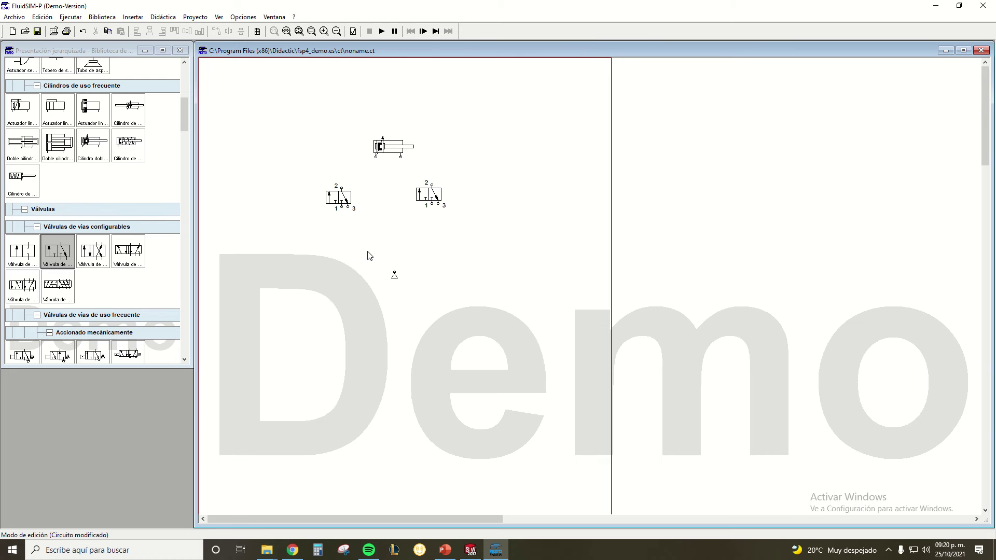
# Add the first pneumatic timer from the shut-off and flow control valves, and arrange it directly above the left 3/n-way valve.
pyautogui.click(166, 274)
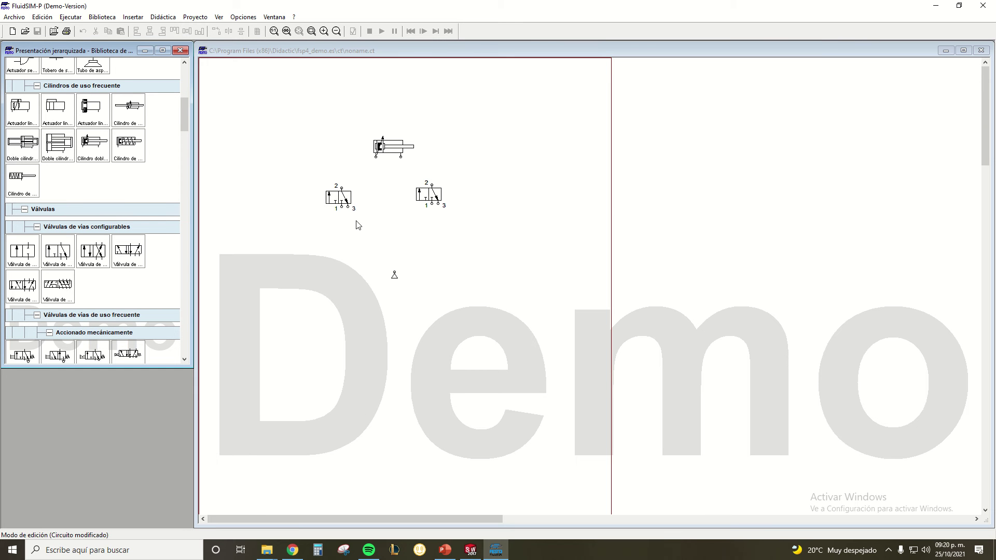
pyautogui.scroll(-2, 152, 269)
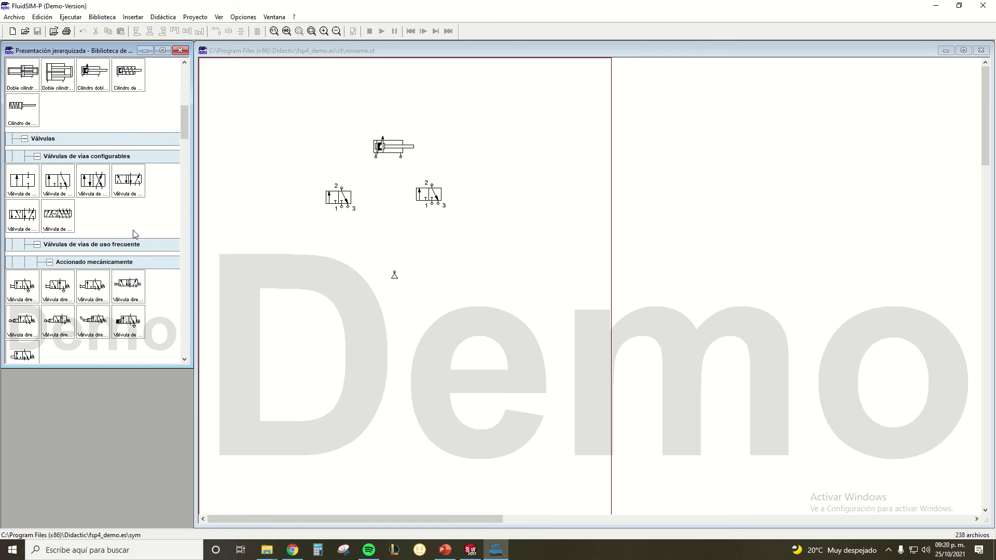
pyautogui.scroll(-3, 164, 221)
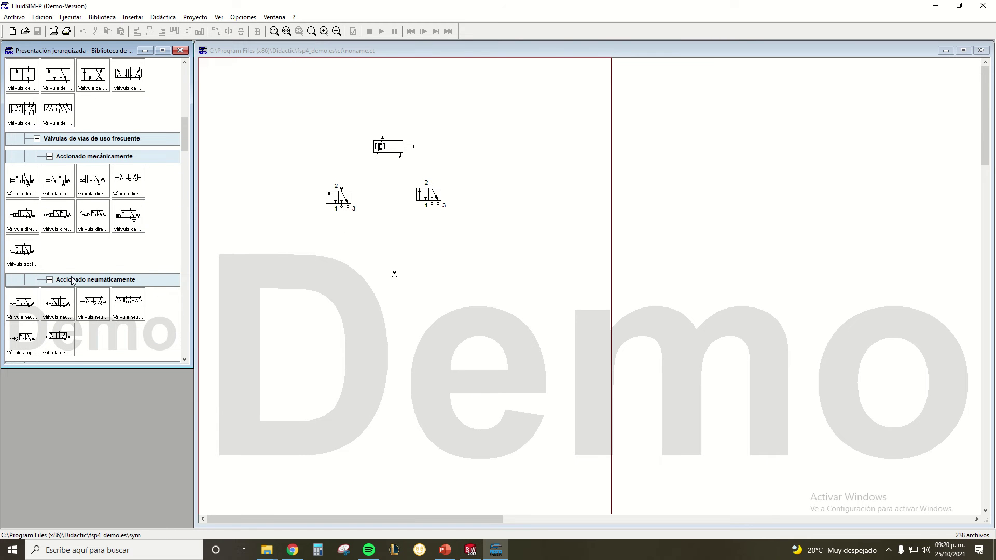
pyautogui.scroll(-3, 66, 267)
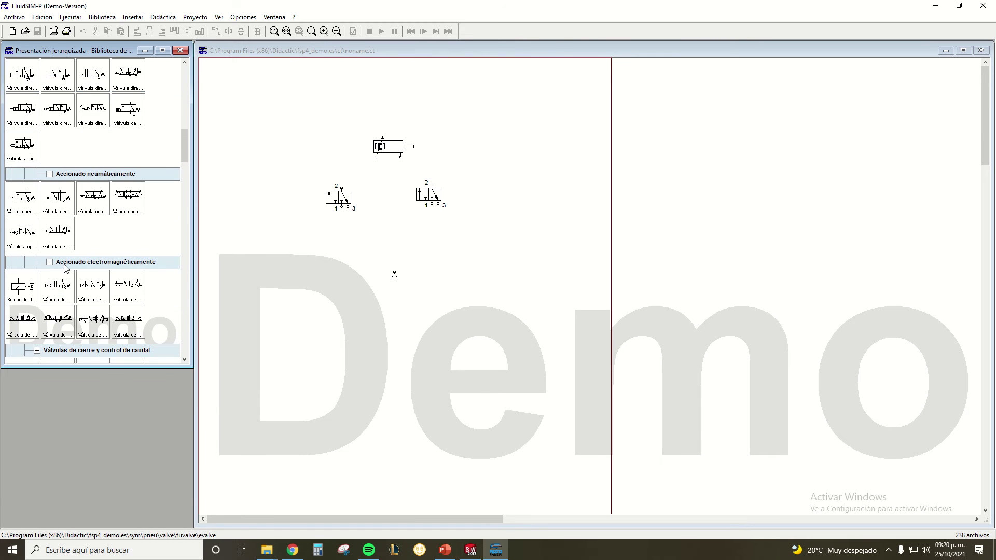
pyautogui.scroll(-2, 31, 285)
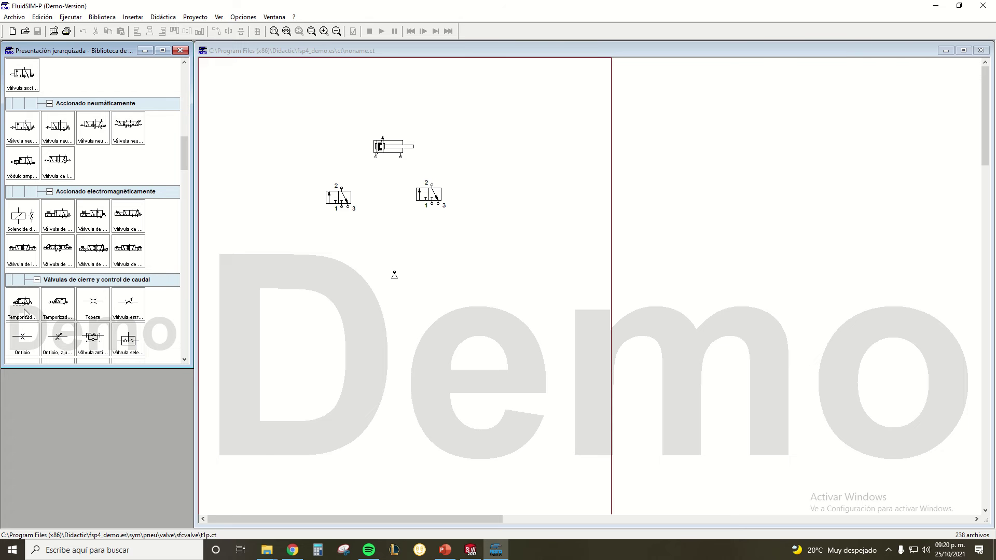
pyautogui.moveTo(22, 307); pyautogui.dragTo(340, 241)
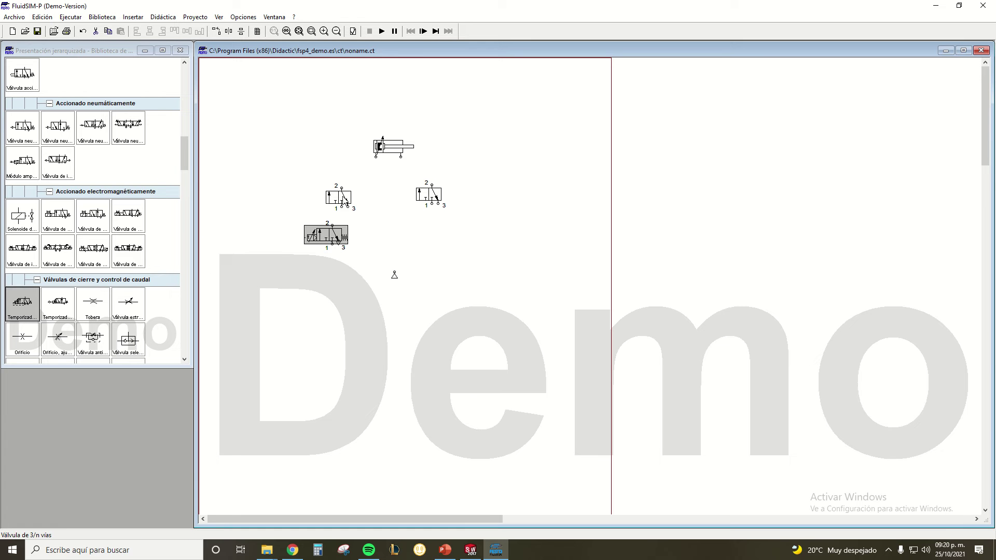
pyautogui.moveTo(339, 197)
pyautogui.mouseDown()
pyautogui.moveTo(379, 222)
pyautogui.moveTo(382, 237)
pyautogui.moveTo(340, 196)
pyautogui.moveTo(351, 198)
pyautogui.mouseUp()
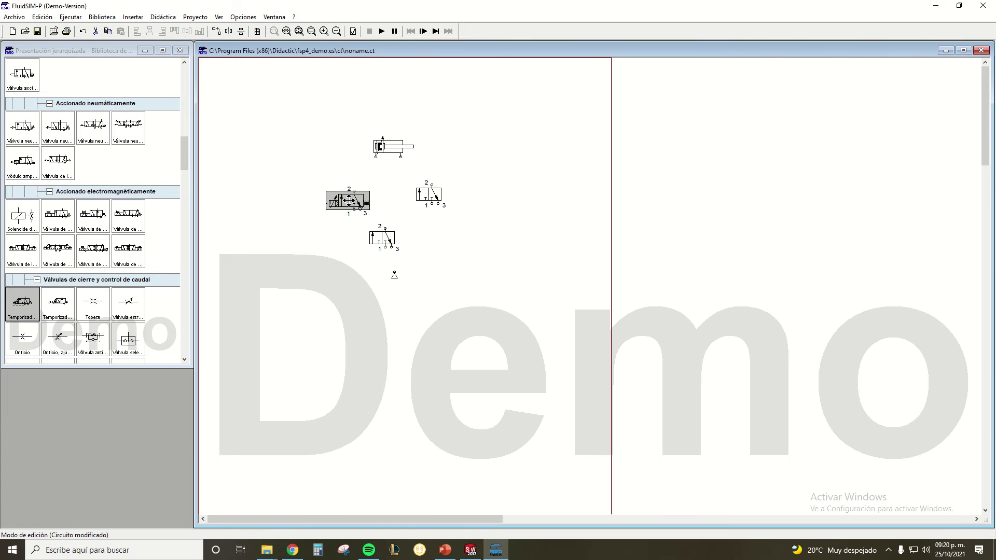
pyautogui.moveTo(375, 231); pyautogui.dragTo(353, 234)
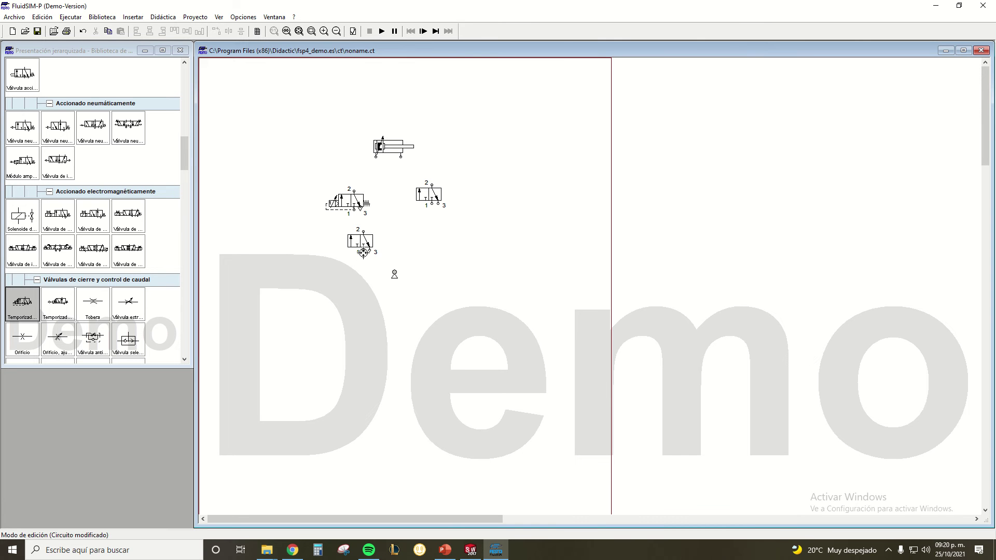
# Connect the air source through the lower valve and timer to the cylinder's left port, and through the right valve to its right port.
pyautogui.moveTo(363, 253); pyautogui.dragTo(395, 271)
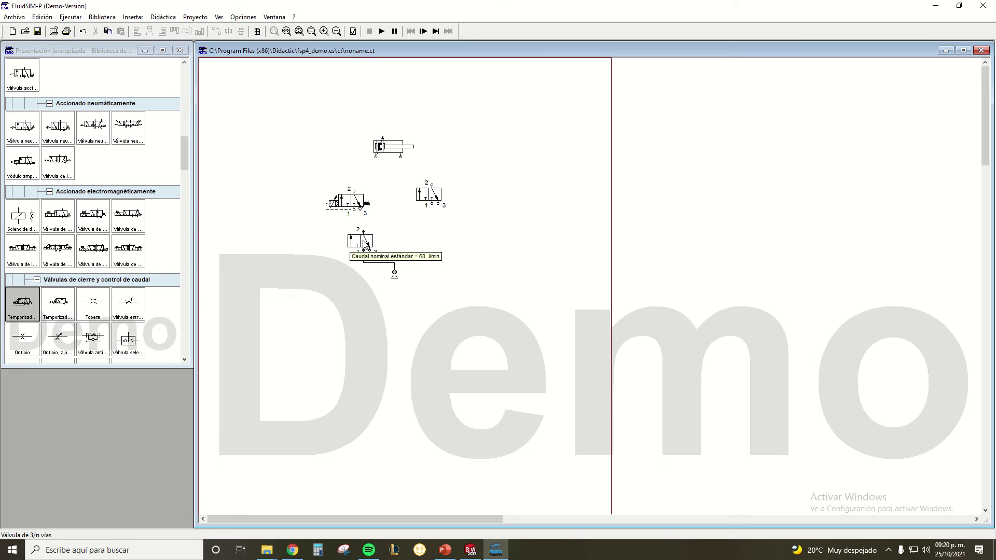
pyautogui.moveTo(363, 228); pyautogui.dragTo(353, 210)
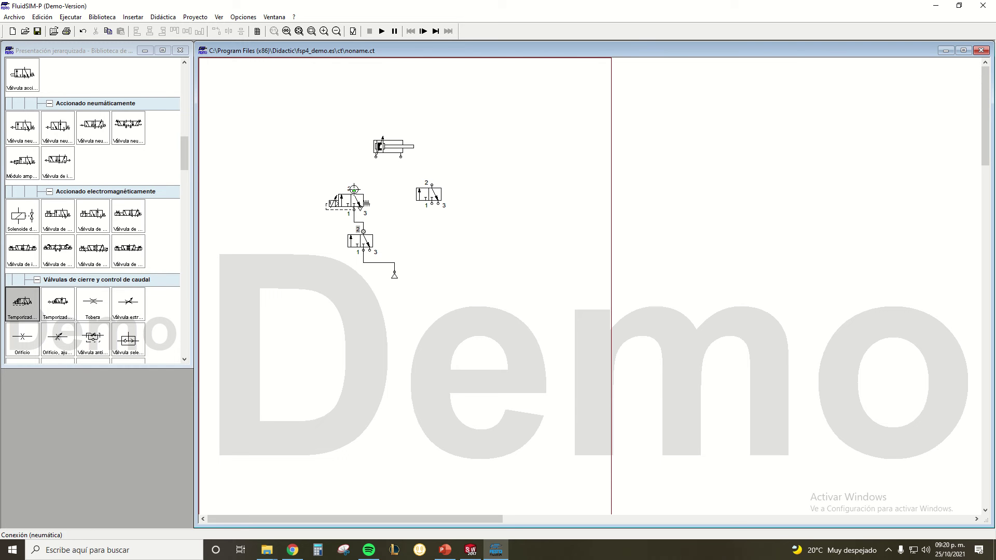
pyautogui.moveTo(354, 189); pyautogui.dragTo(376, 156)
pyautogui.moveTo(379, 150)
pyautogui.hotkey('ctrl', 'v')
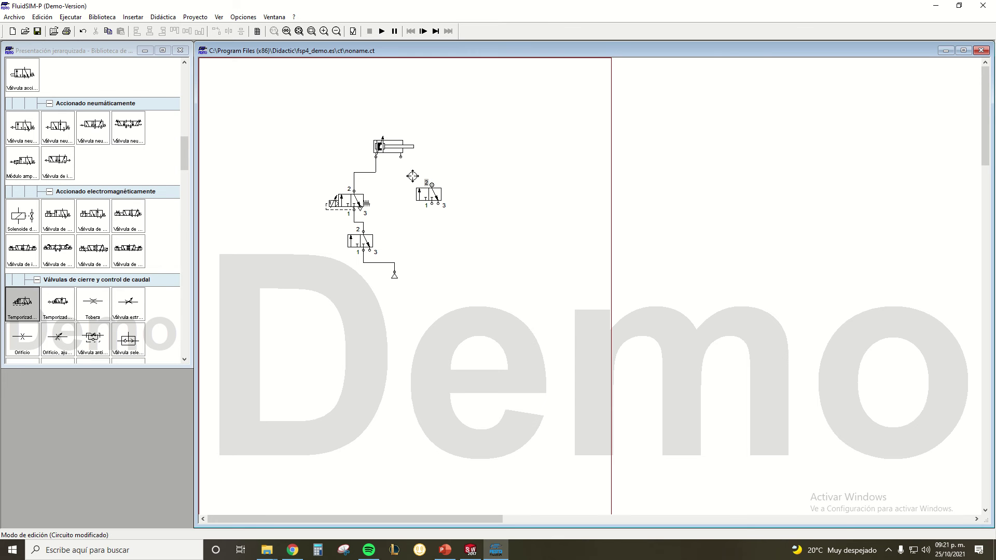
pyautogui.moveTo(430, 182); pyautogui.dragTo(401, 156)
pyautogui.moveTo(432, 203); pyautogui.dragTo(394, 263)
# Configure the 3/n-way valve below the timer with the first muscular-effort actuator on its left side and a spring return on its right.
pyautogui.doubleClick(365, 243)
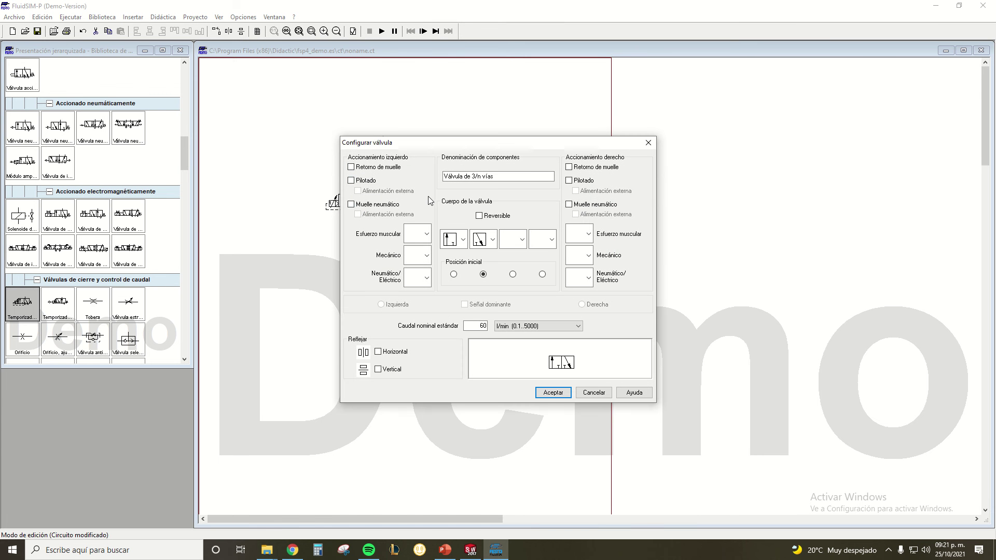
pyautogui.click(426, 234)
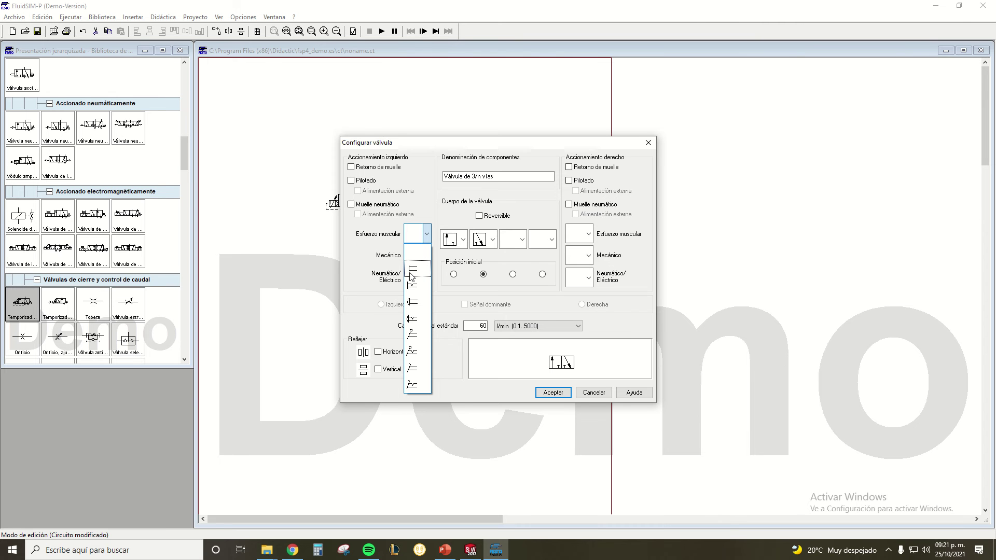
pyautogui.click(413, 271)
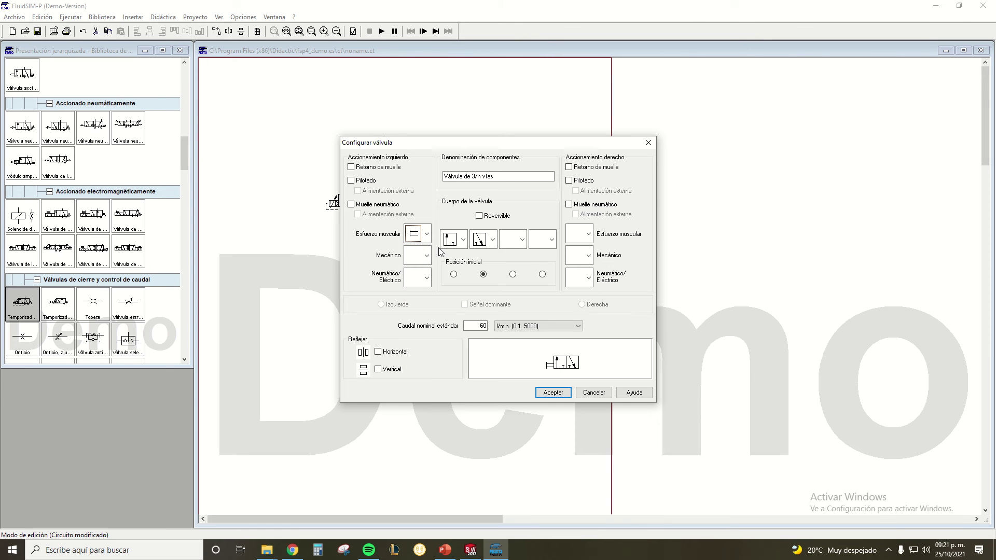
pyautogui.click(589, 235)
pyautogui.click(589, 235)
pyautogui.click(570, 167)
pyautogui.click(553, 392)
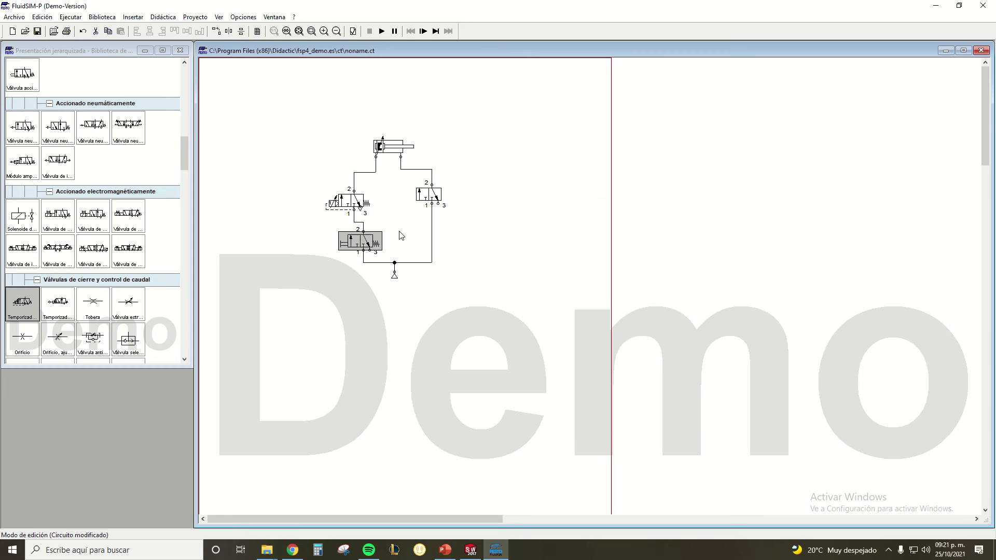
# Configure the right 3/n-way valve with the first muscular-effort actuator on its left side and a spring return on its right.
pyautogui.doubleClick(428, 197)
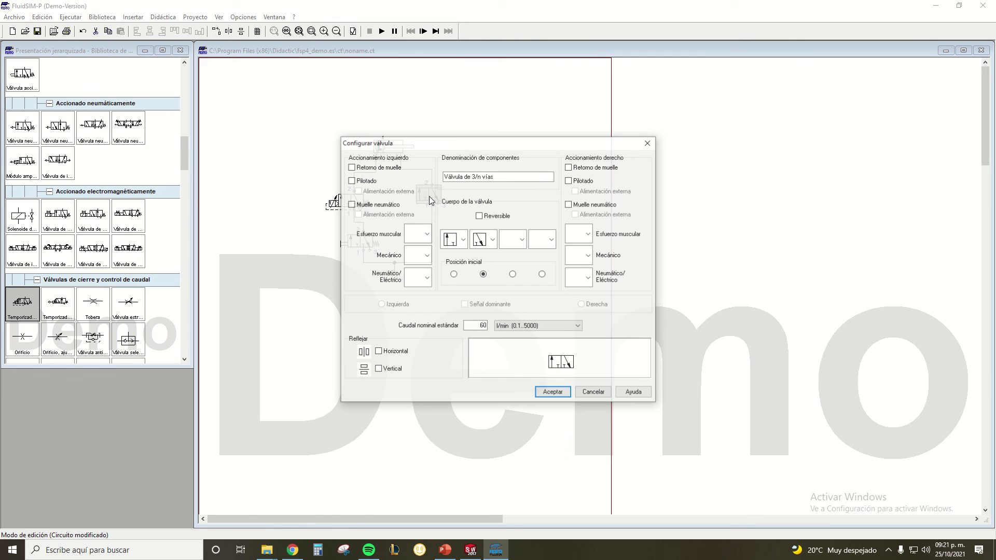
pyautogui.click(420, 239)
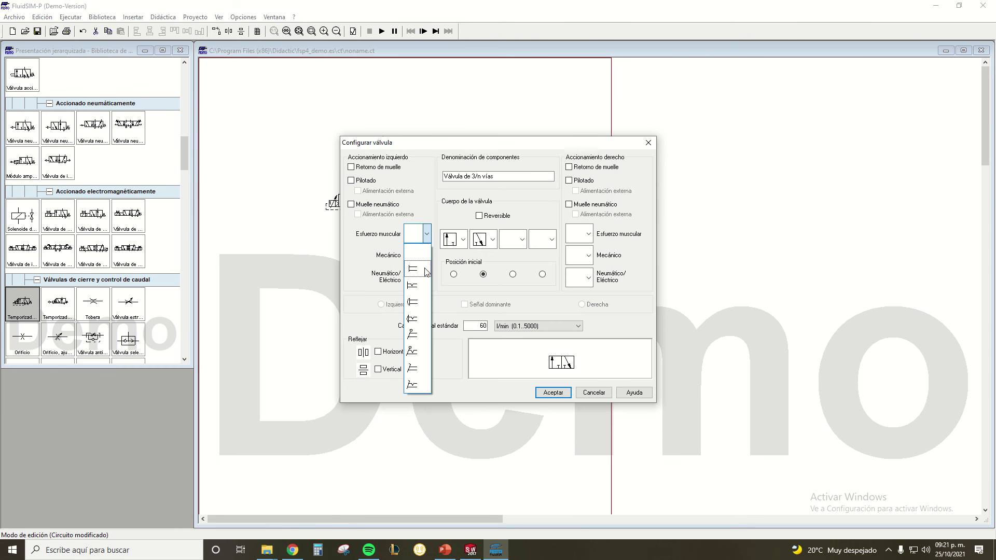
pyautogui.click(422, 271)
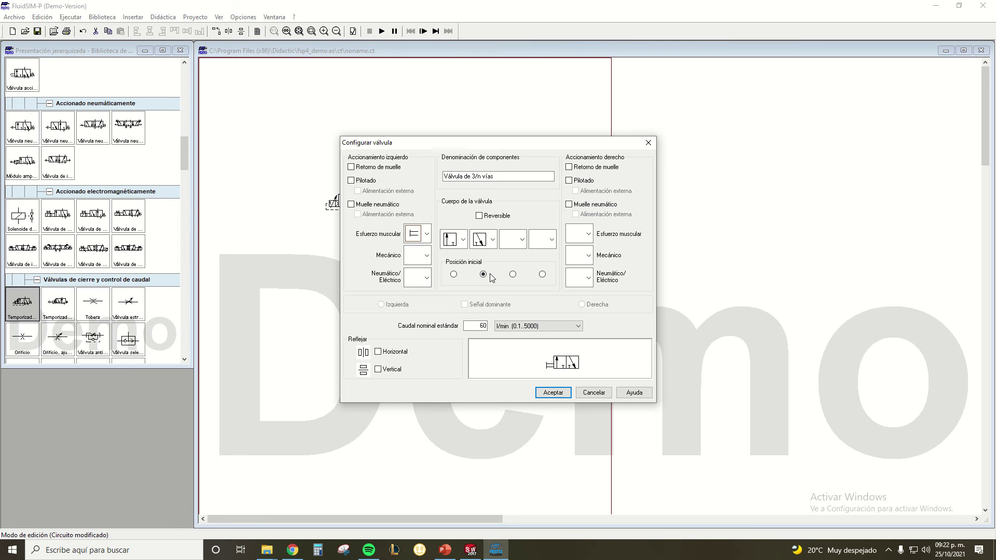
pyautogui.click(569, 167)
pyautogui.click(553, 393)
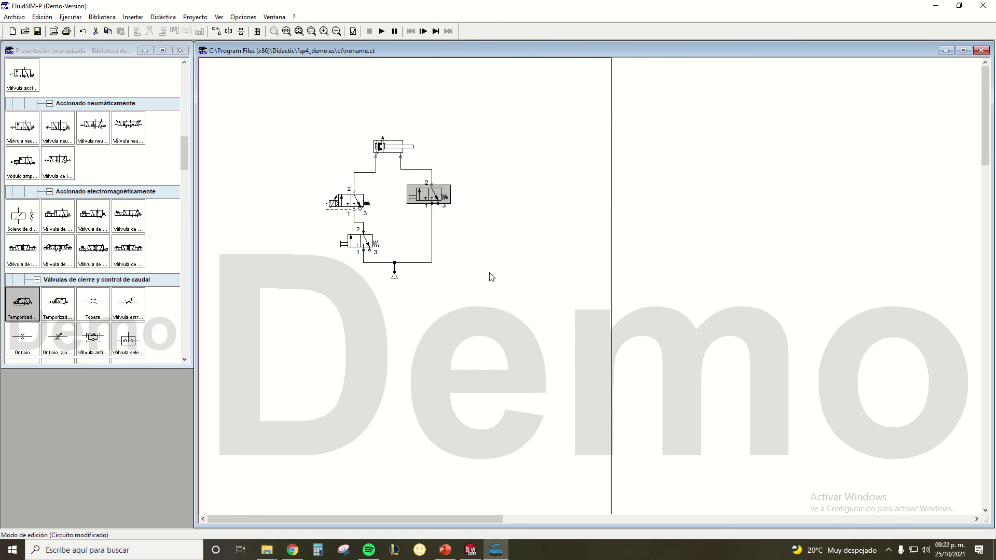
pyautogui.click(469, 255)
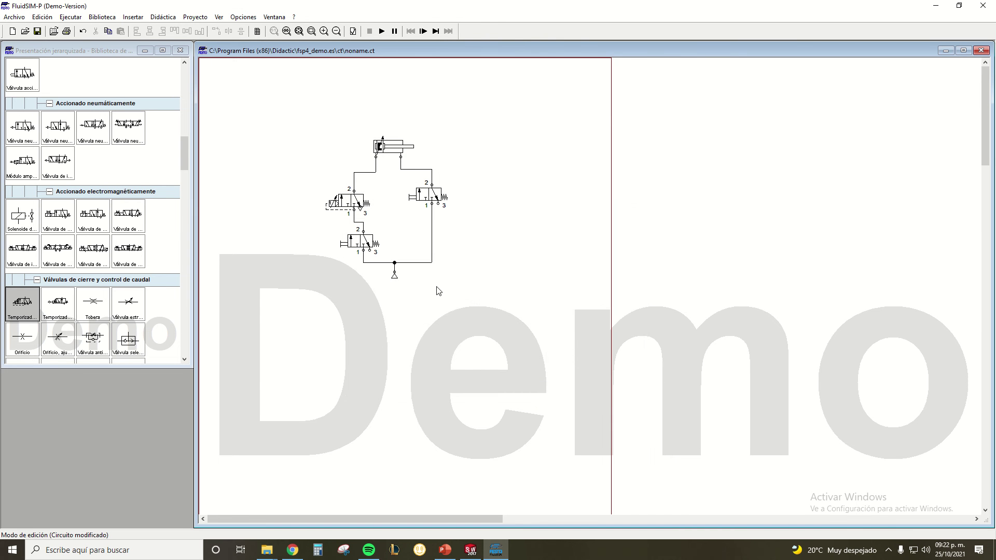
# Run the circuit simulation, actuate the manual valve below the timer, and stop the simulation.
pyautogui.click(384, 33)
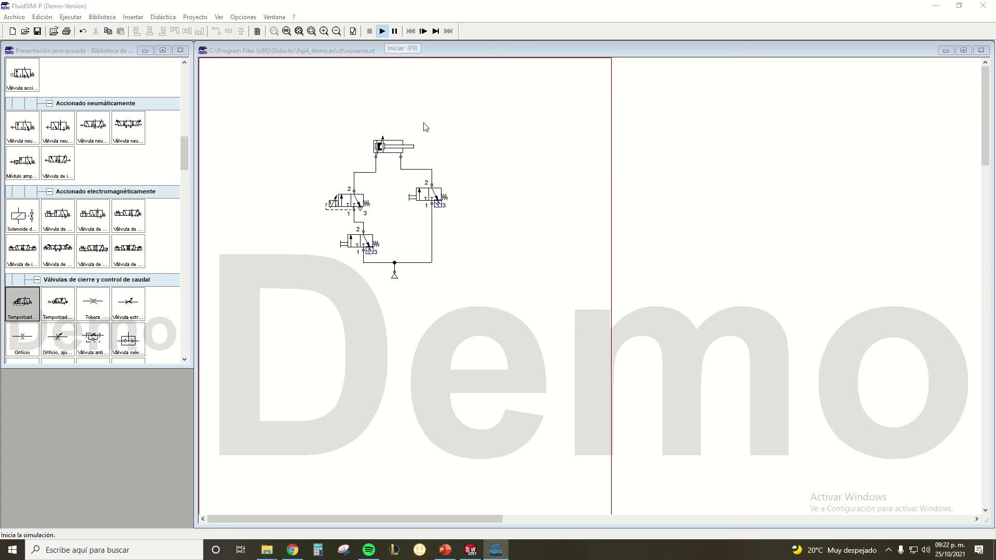
pyautogui.click(457, 291)
pyautogui.click(456, 291)
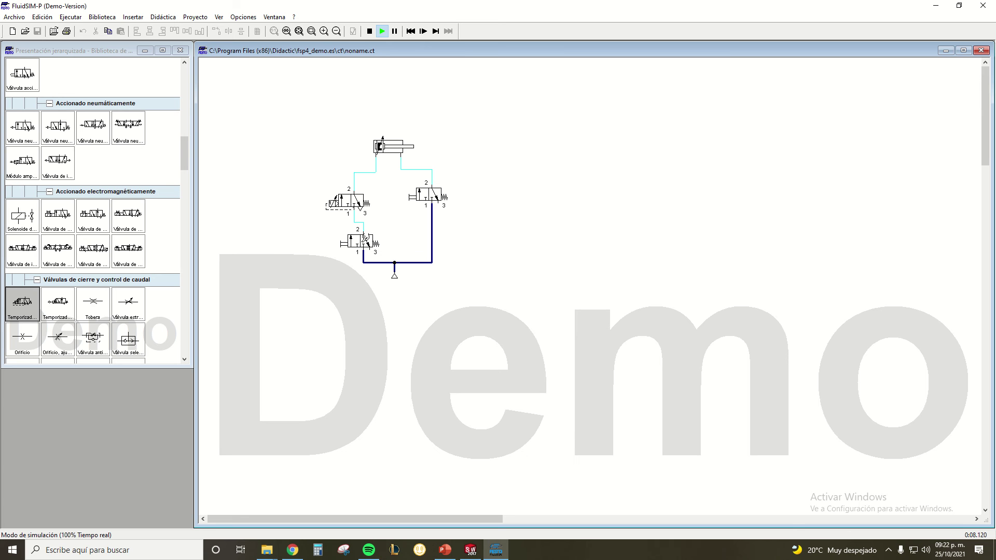
pyautogui.click(365, 240)
pyautogui.click(365, 239)
pyautogui.click(369, 32)
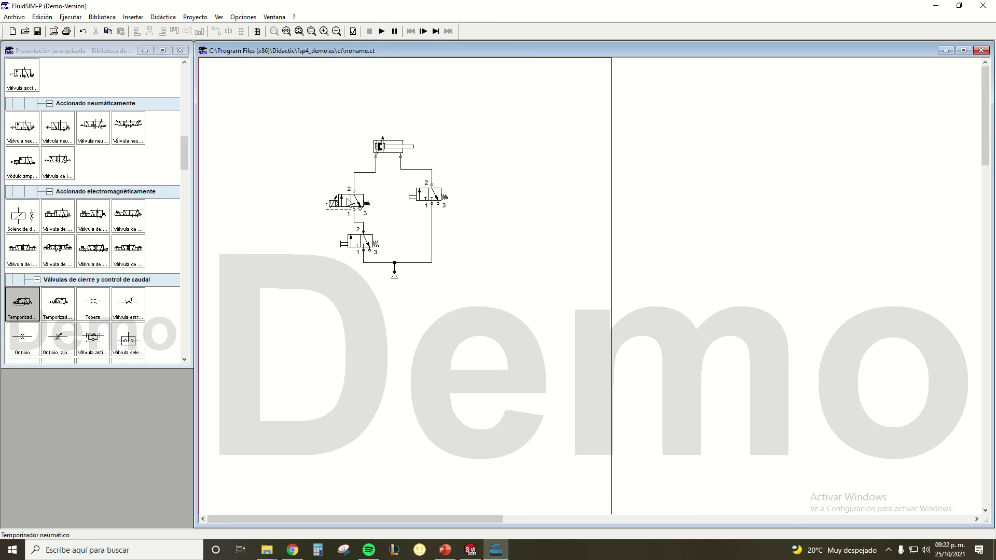
# Check the pneumatic timer's deceleration time setting, and start the circuit simulation despite the warnings.
pyautogui.doubleClick(347, 202)
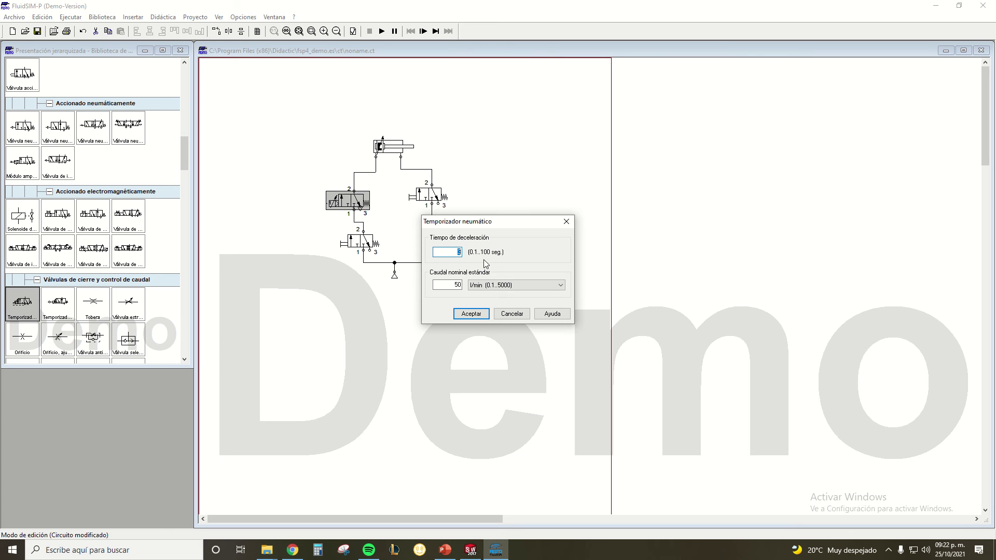
pyautogui.click(572, 222)
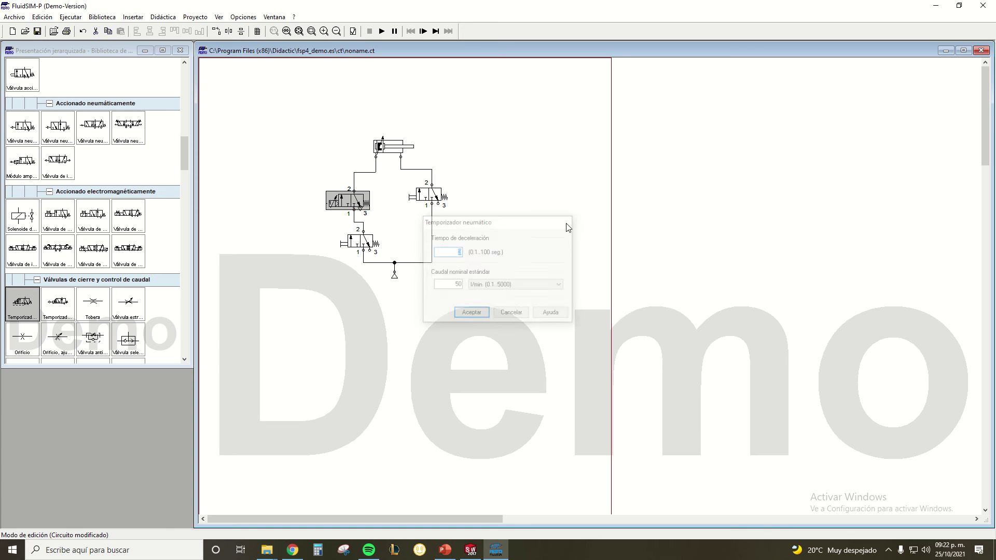
pyautogui.click(382, 32)
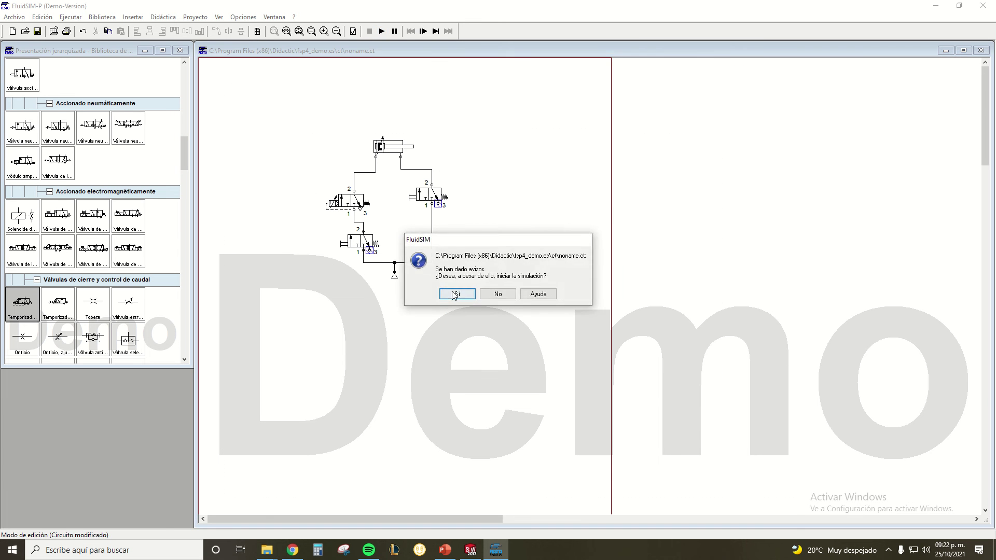
pyautogui.click(456, 294)
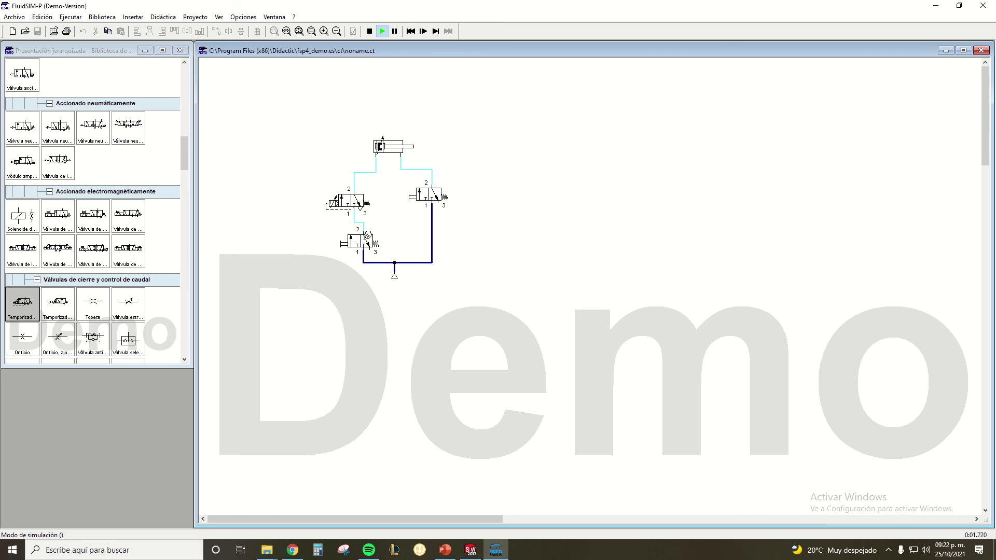
# Actuate the manual valve below the timer and the right manual valve in turn, and stop the simulation.
pyautogui.click(363, 241)
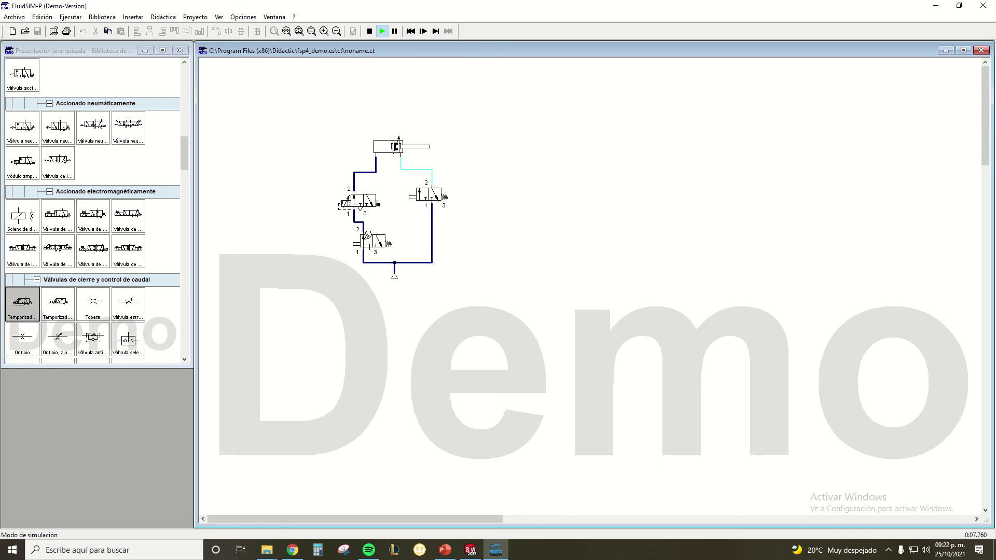
pyautogui.click(366, 237)
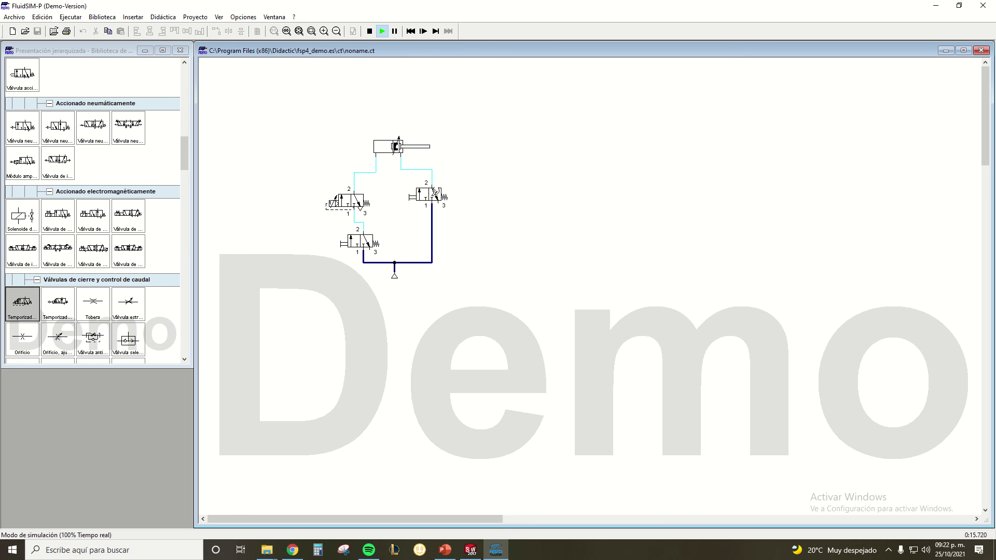
pyautogui.click(436, 195)
pyautogui.click(366, 239)
pyautogui.click(366, 237)
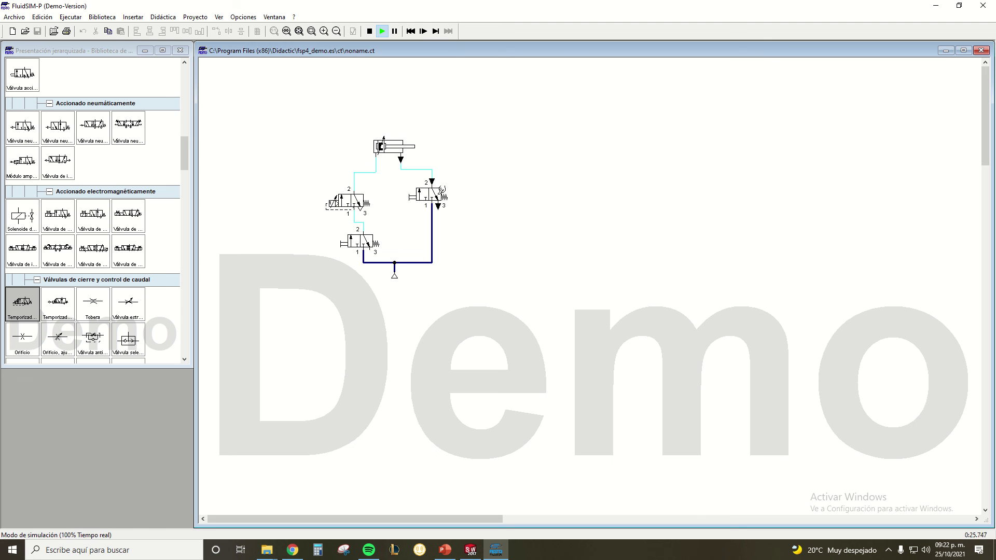
pyautogui.click(370, 33)
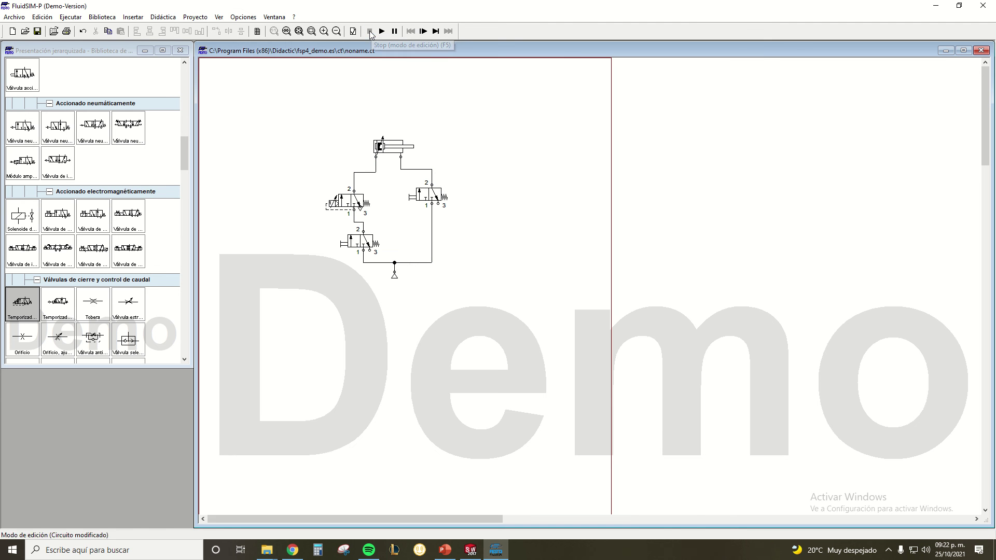
# Change the left muscular-effort actuator of the 3/n-way valve below the timer to the second symbol, the detented push button.
pyautogui.doubleClick(357, 242)
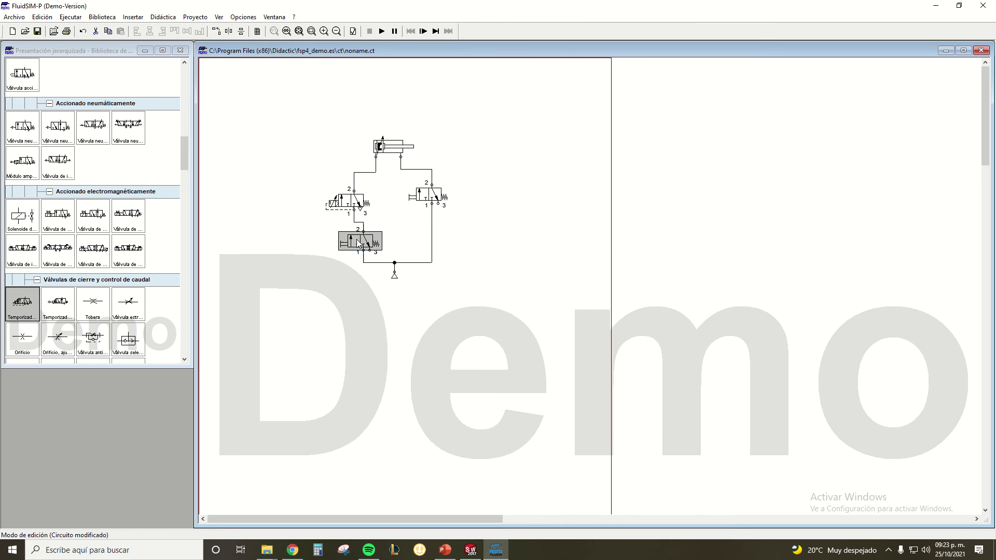
pyautogui.click(423, 234)
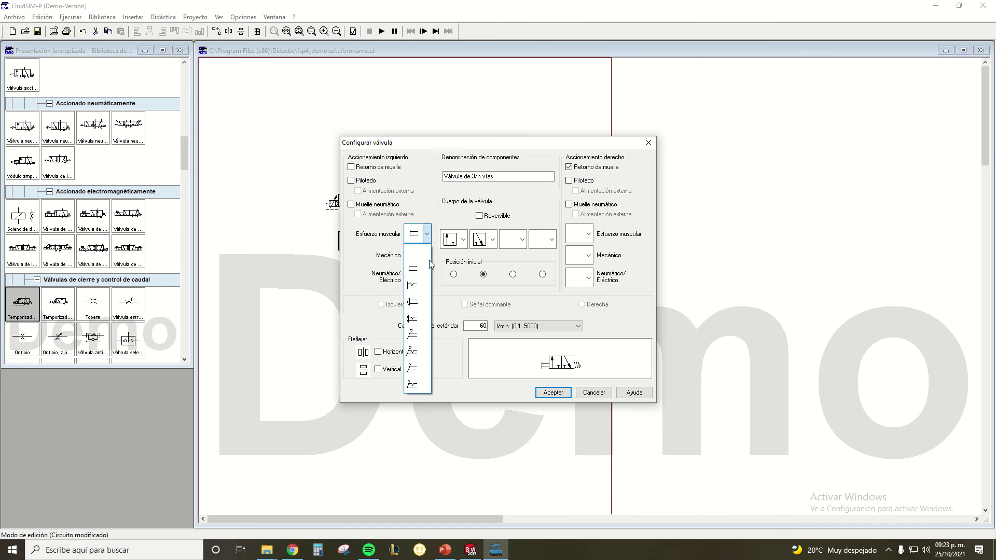
pyautogui.click(417, 286)
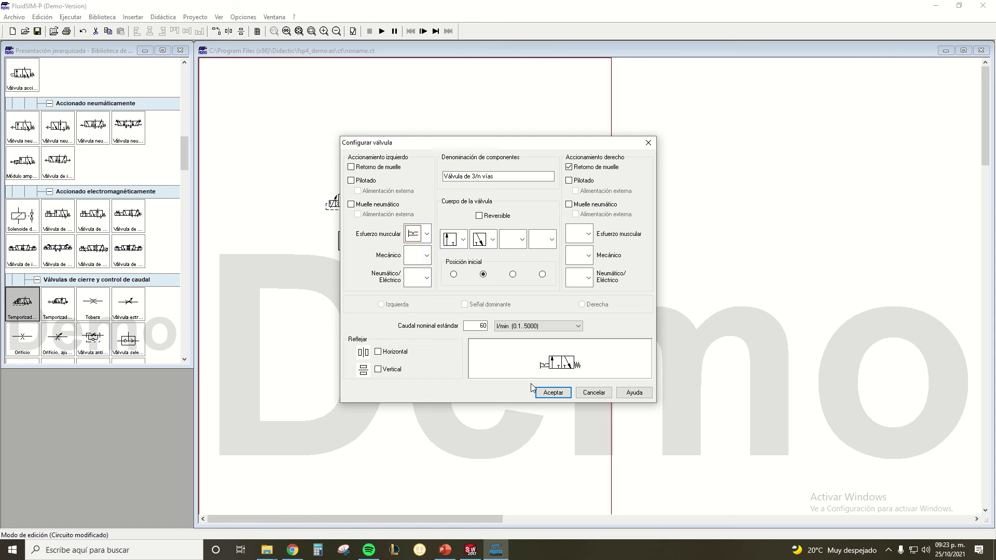
pyautogui.click(542, 392)
pyautogui.click(402, 71)
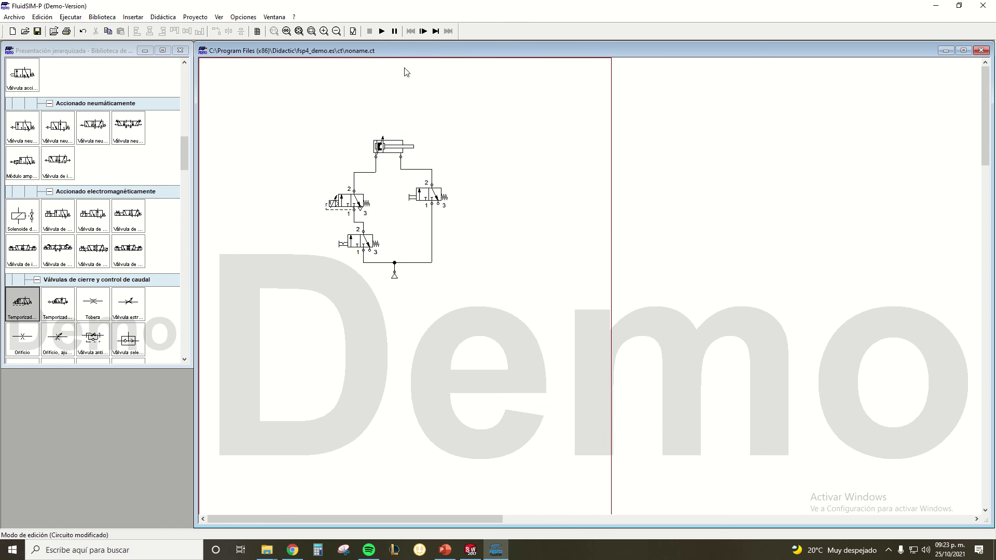
# Run the circuit simulation with the reconfigured manual valve below the timer.
pyautogui.click(382, 31)
pyautogui.click(457, 290)
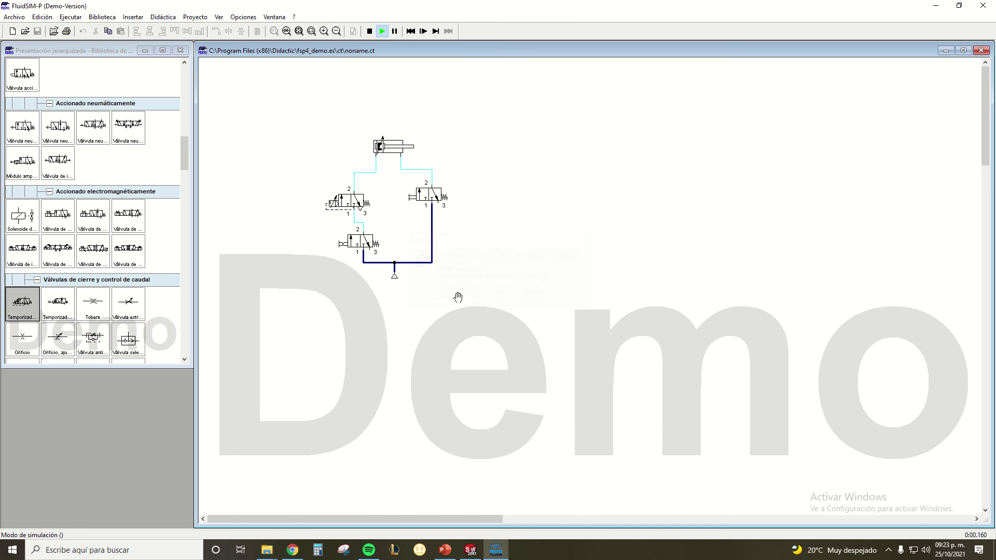